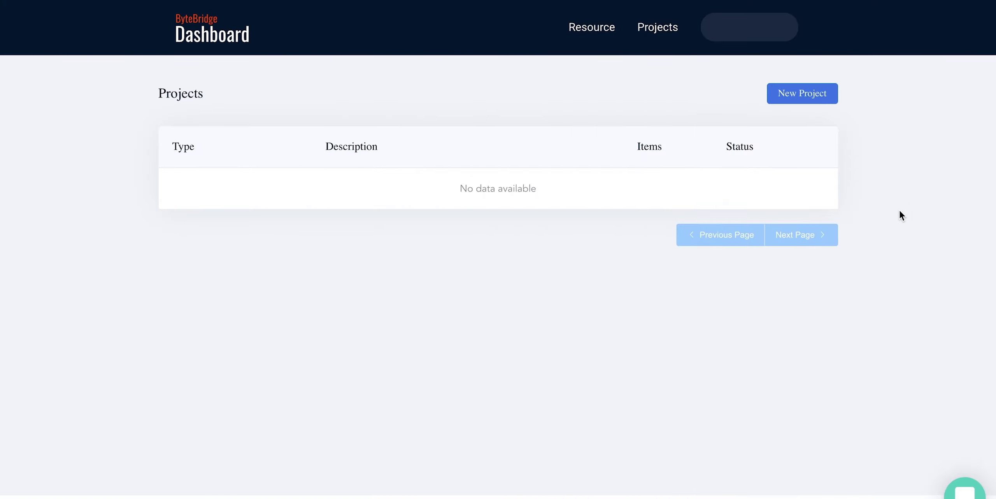
# Create a new image annotation project from the Object Polygon and Classification template.
pyautogui.click(802, 98)
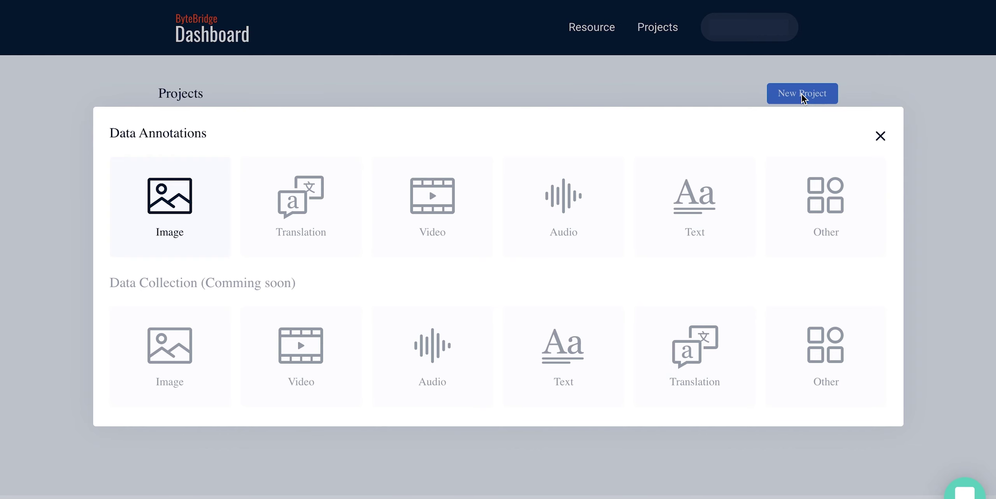
pyautogui.click(205, 207)
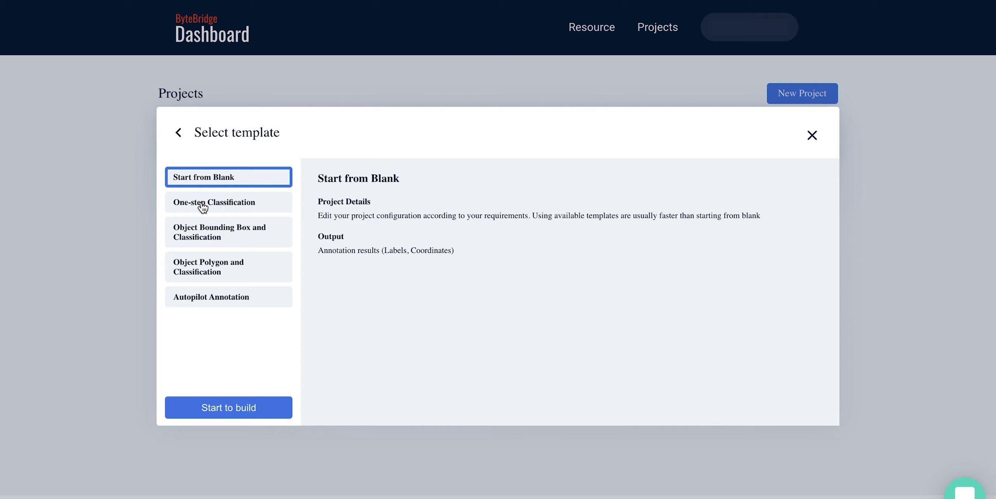
pyautogui.click(245, 278)
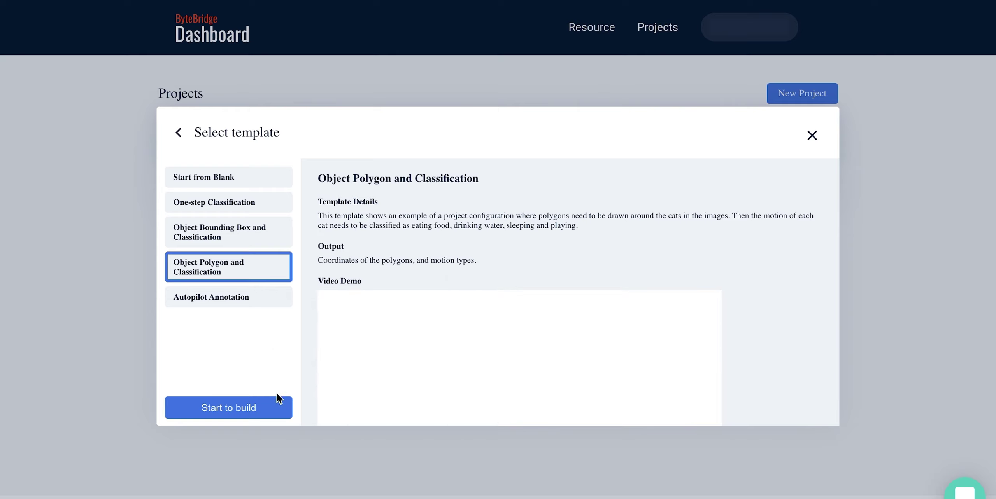
pyautogui.click(277, 410)
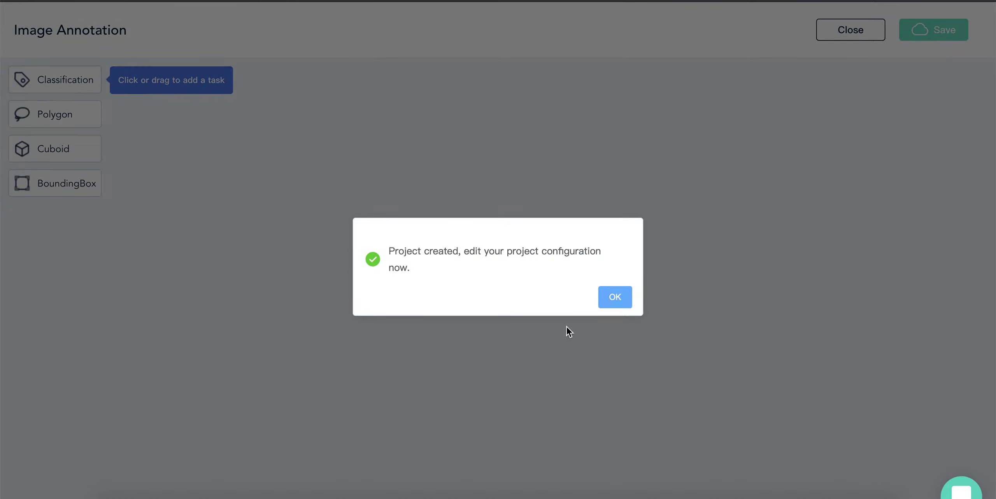
pyautogui.click(616, 296)
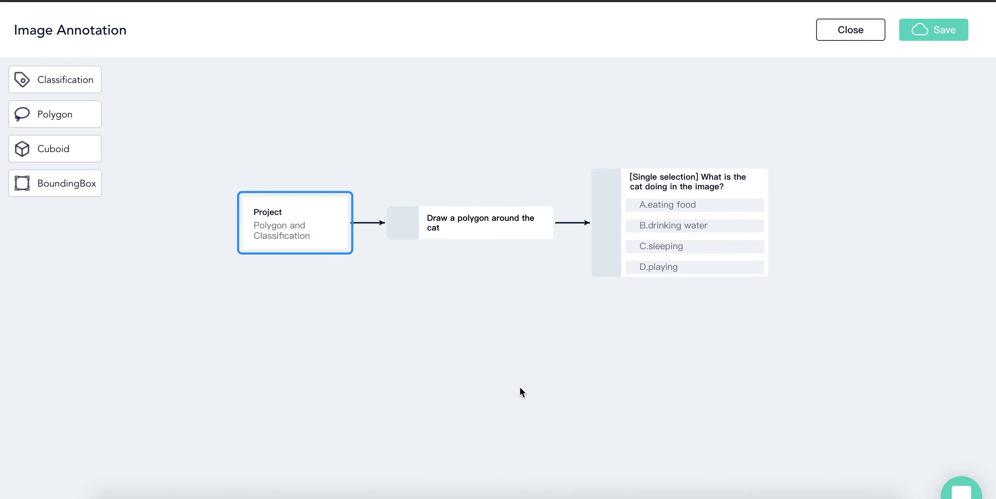
# Examine the settings of the template's polygon task and its classification question.
pyautogui.click(523, 220)
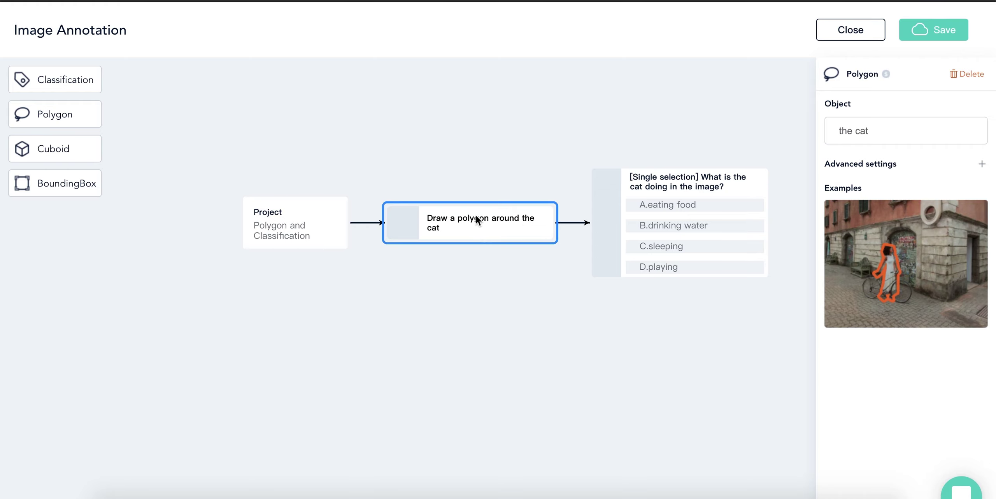
pyautogui.click(749, 193)
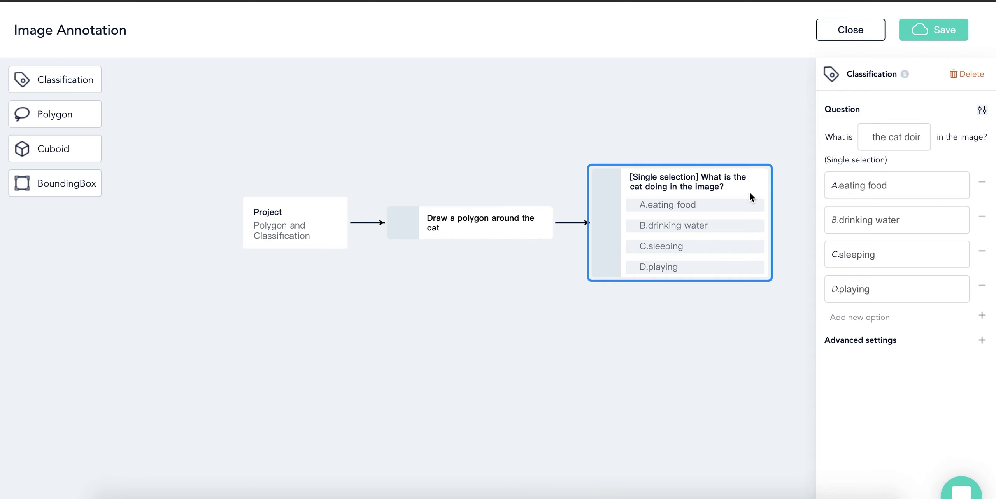
pyautogui.click(599, 345)
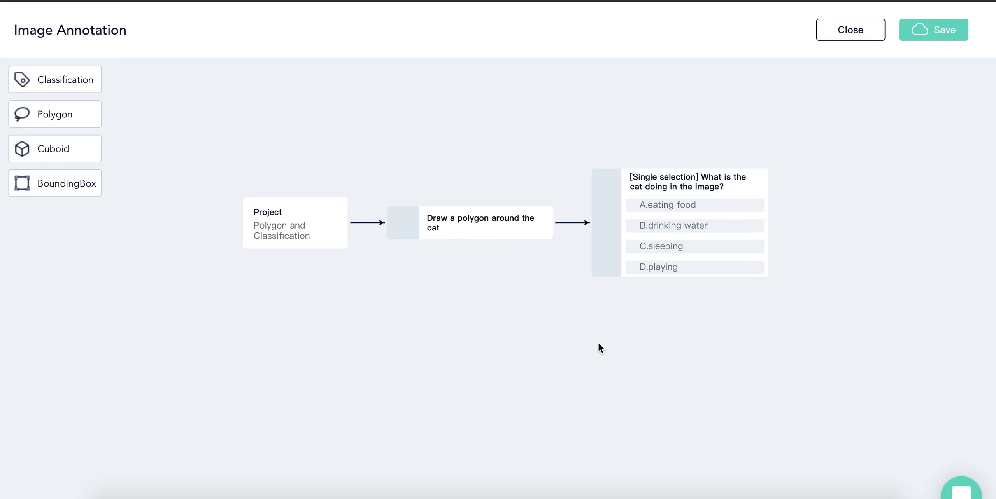
# Set the polygon task's object to "rooms".
pyautogui.click(534, 235)
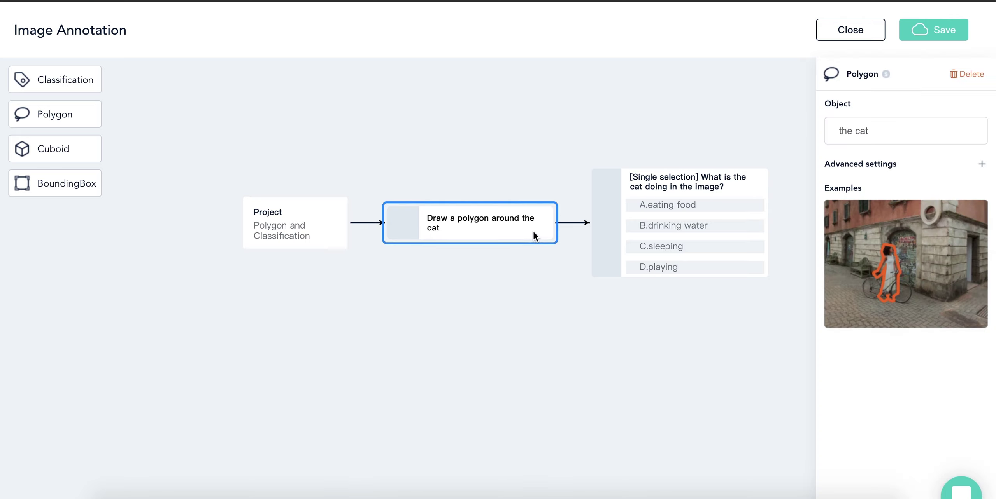
pyautogui.click(886, 137)
pyautogui.click(897, 134)
pyautogui.moveTo(876, 130); pyautogui.dragTo(834, 131)
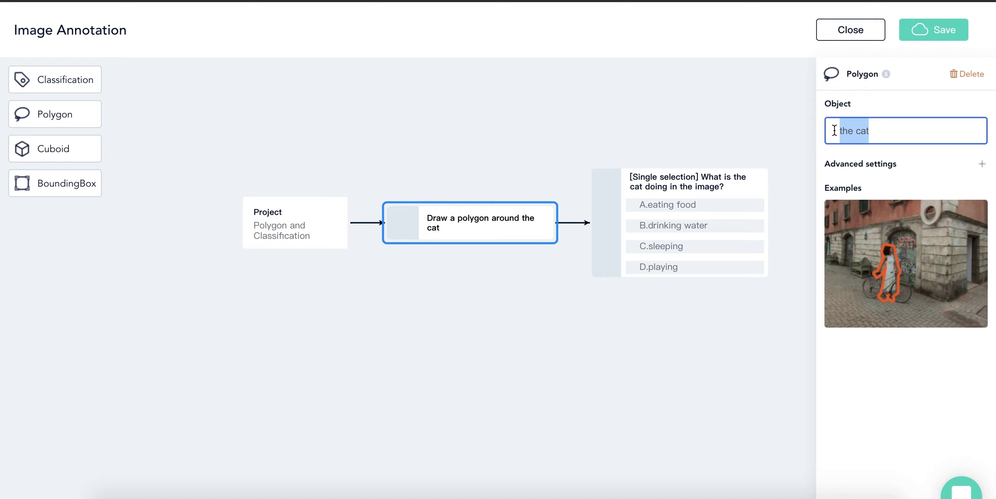
pyautogui.press('BackSpace')
pyautogui.write('rooms')
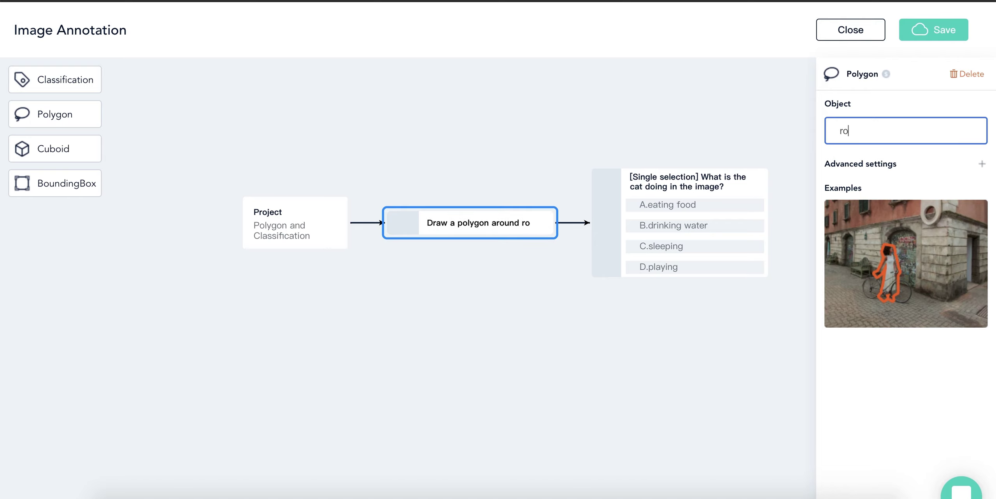
pyautogui.click(560, 351)
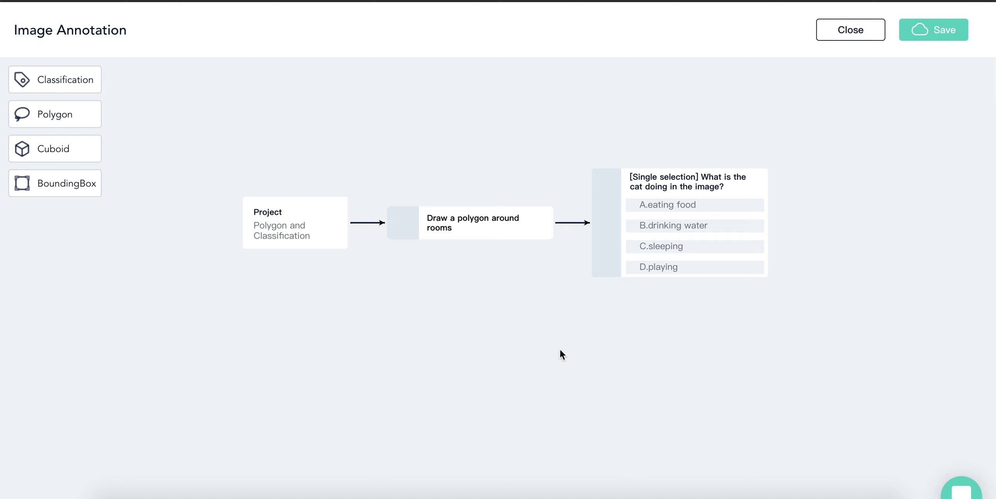
# Change the classification question's subject to "room type" so it asks for the room type in the image.
pyautogui.click(713, 229)
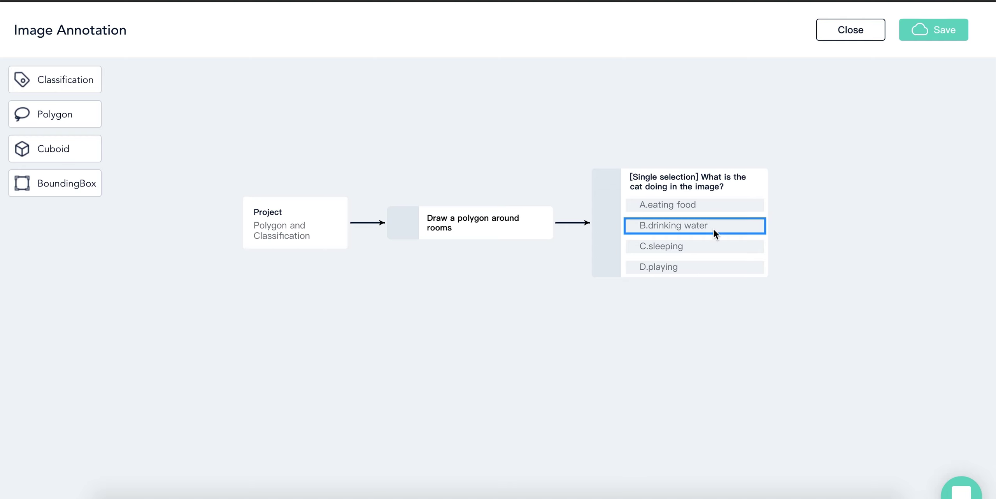
pyautogui.click(736, 189)
pyautogui.click(873, 137)
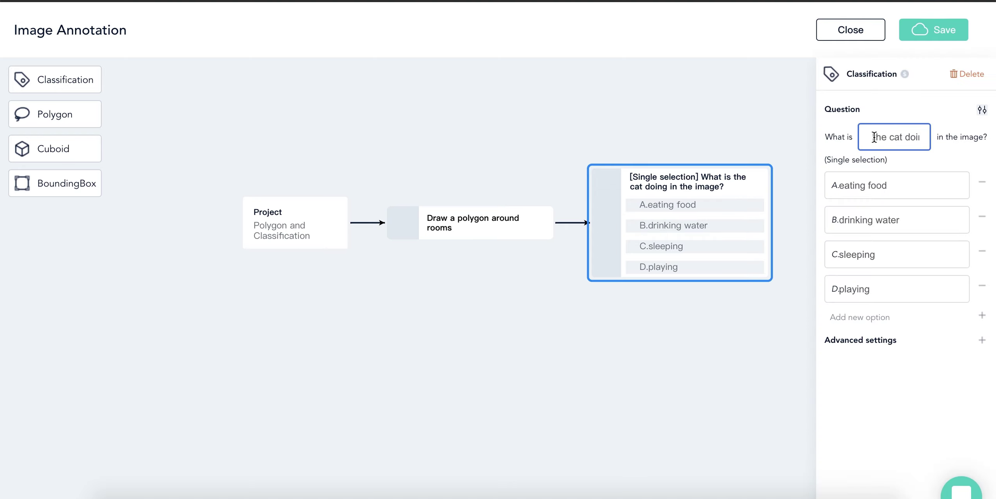
pyautogui.moveTo(873, 137); pyautogui.dragTo(942, 136)
pyautogui.press('BackSpace')
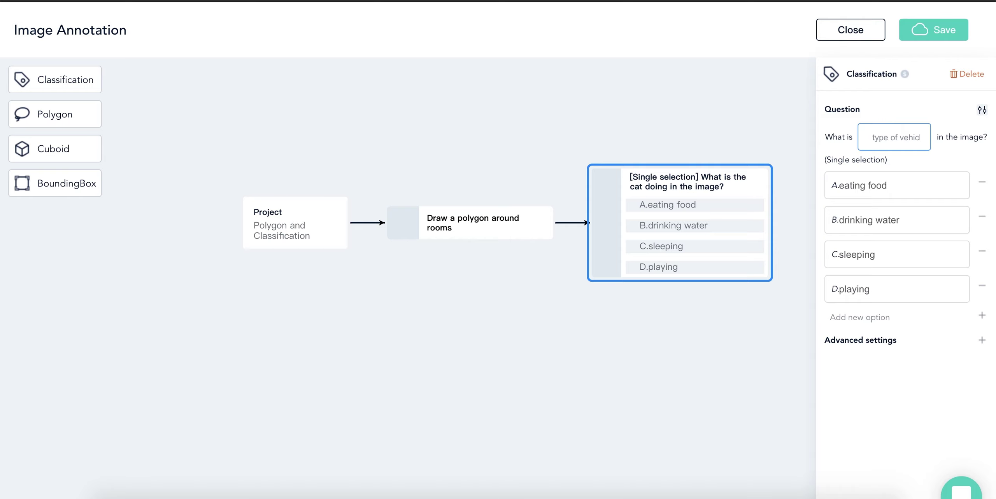
pyautogui.write('room type')
# Replace answer options A and B of the room type question with "living room" and "bedroom".
pyautogui.click(940, 178)
pyautogui.moveTo(941, 178); pyautogui.dragTo(827, 187)
pyautogui.write('living ')
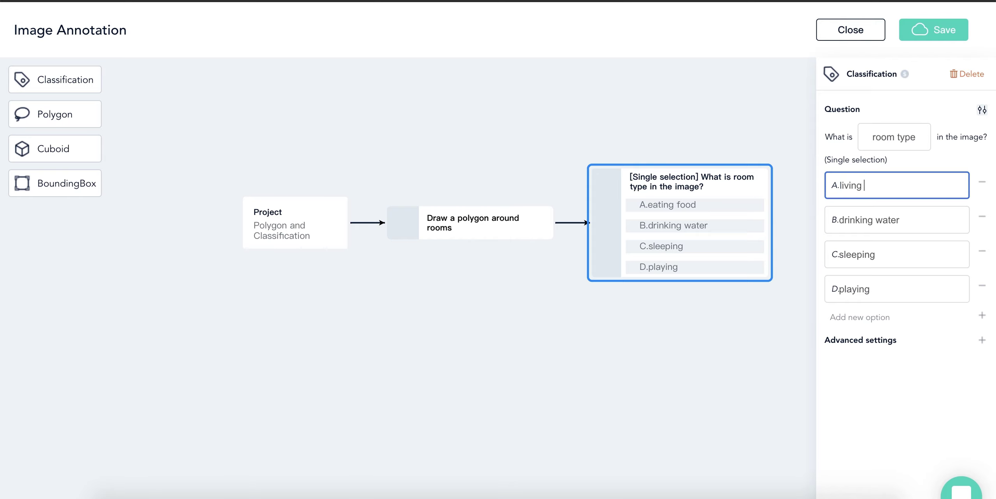
pyautogui.write('room')
pyautogui.click(903, 218)
pyautogui.moveTo(903, 219); pyautogui.dragTo(835, 217)
pyautogui.write('bedroom')
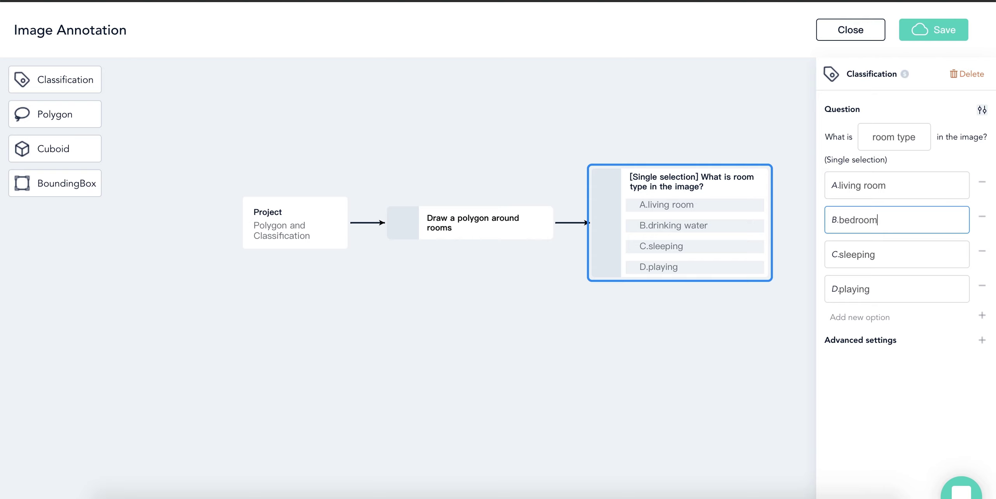
# Replace answer options C and D of the room type question with "bathroom" and "dining room".
pyautogui.click(884, 255)
pyautogui.moveTo(884, 255); pyautogui.dragTo(837, 255)
pyautogui.write('b')
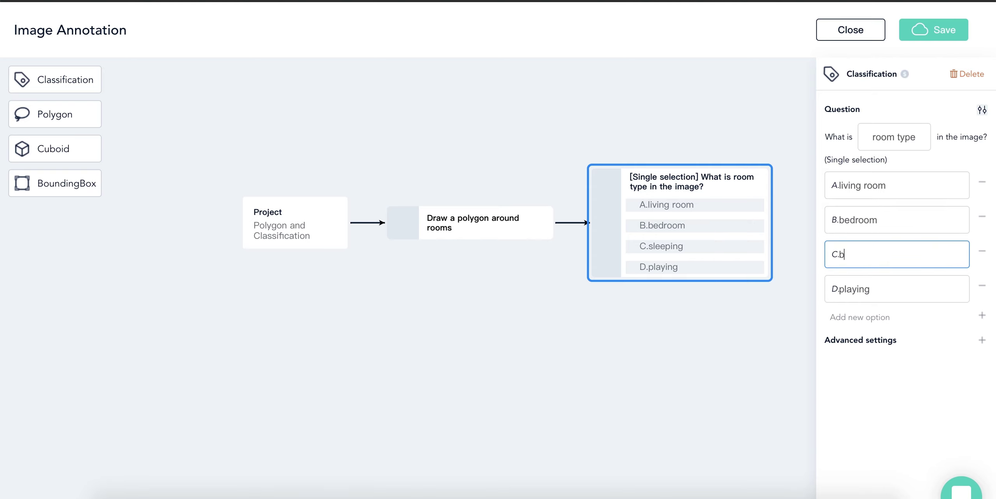
pyautogui.write('athroom')
pyautogui.click(874, 287)
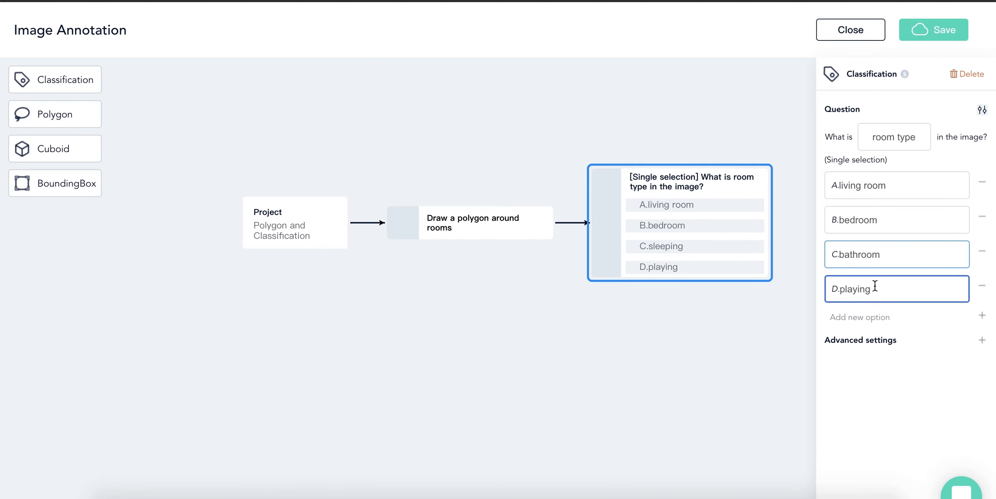
pyautogui.moveTo(873, 287); pyautogui.dragTo(839, 288)
pyautogui.write('dining')
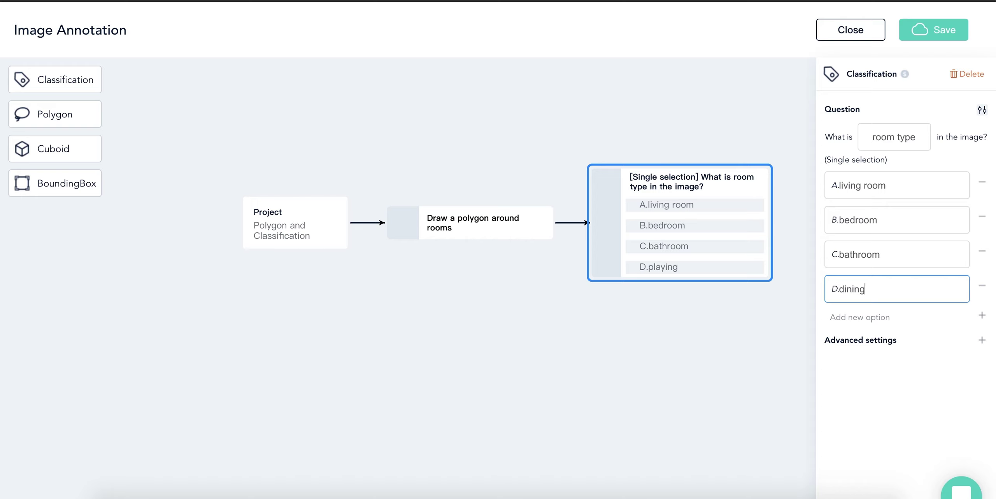
pyautogui.write(' room')
# Add a fifth answer option, "patio", to the room type question.
pyautogui.click(982, 316)
pyautogui.click(957, 322)
pyautogui.write('patio')
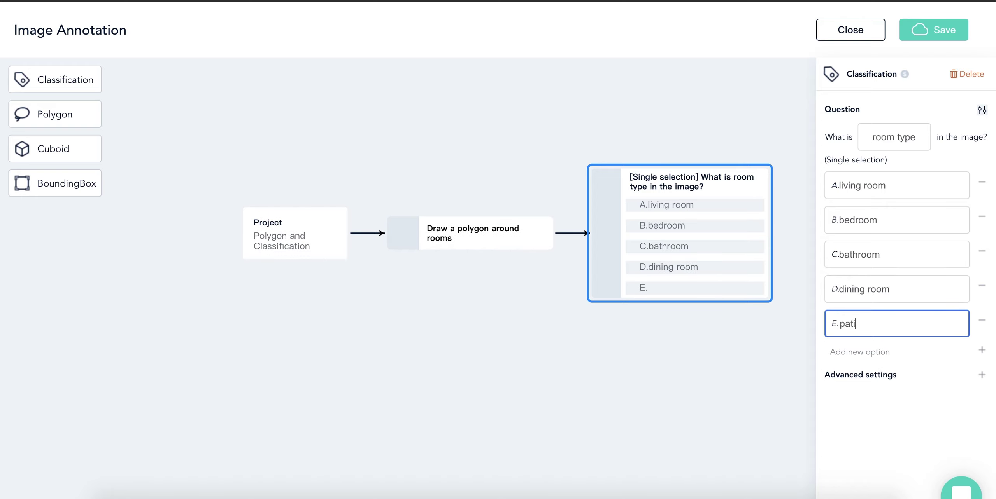
pyautogui.click(747, 382)
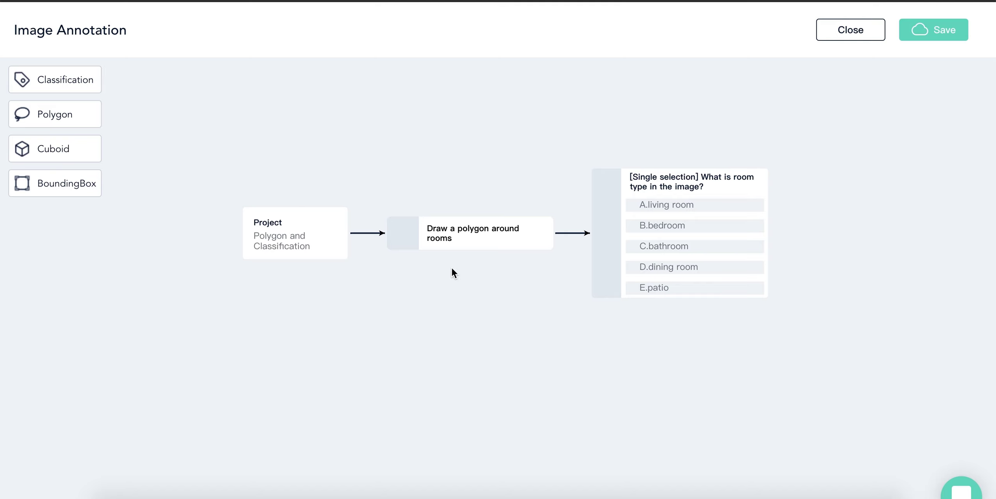
# Add a second polygon task to the Project node with the object "other elements excluding rooms".
pyautogui.click(335, 235)
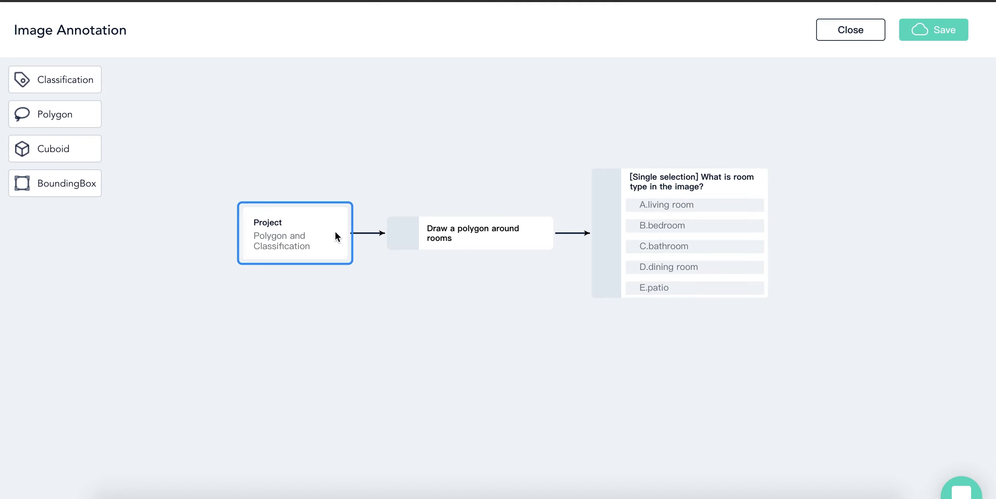
pyautogui.click(83, 122)
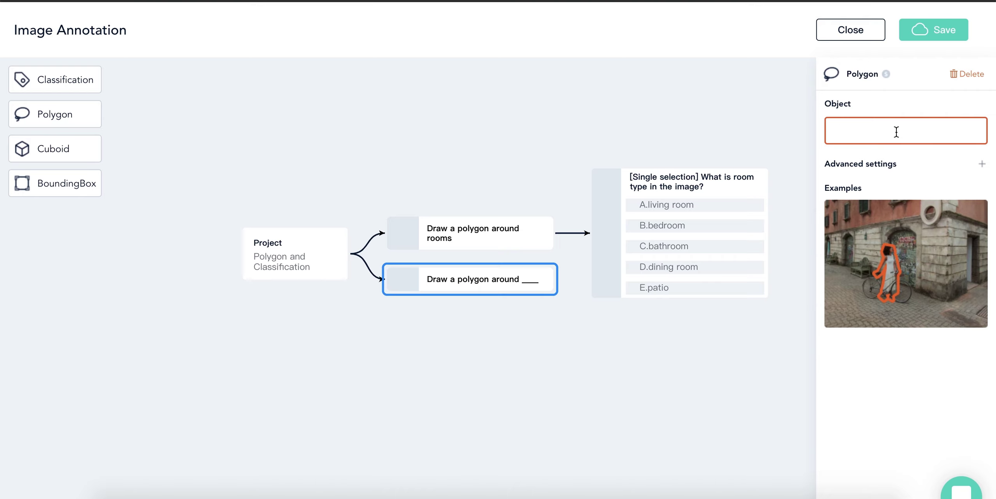
pyautogui.write('other el')
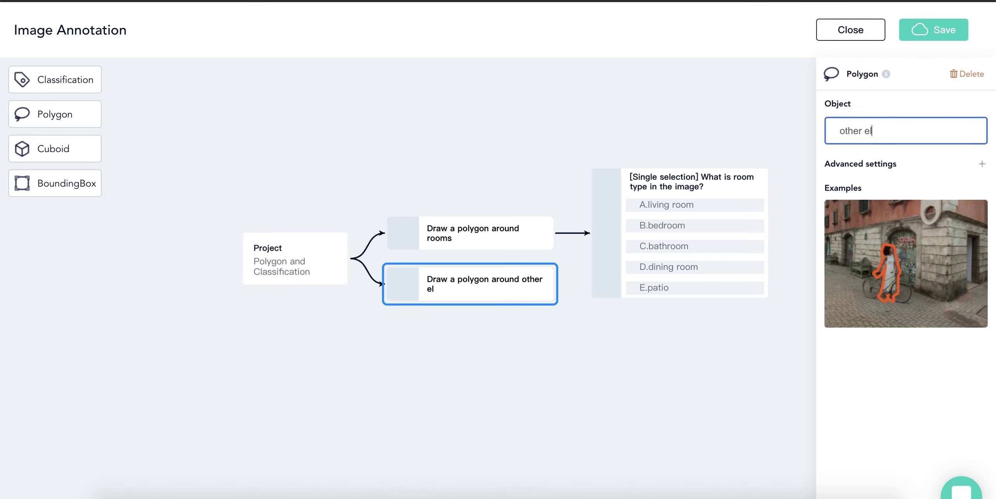
pyautogui.write('ements excluding ')
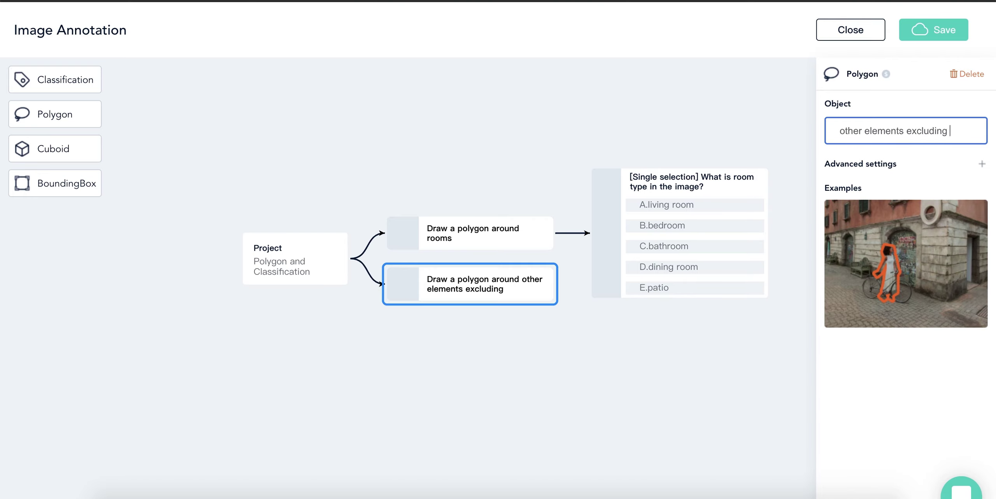
pyautogui.write('rooms')
pyautogui.click(660, 382)
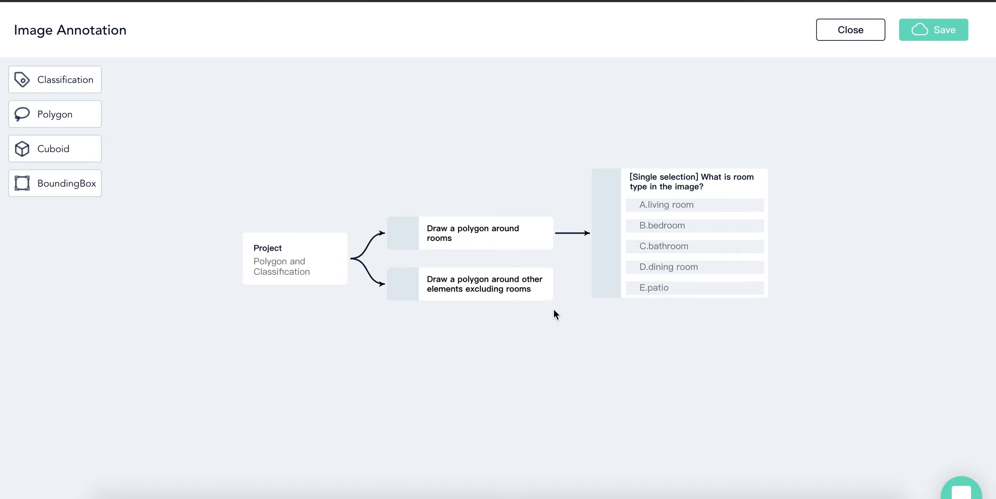
# Add a custom single-selection classification after the second polygon task, with the question "select the type of the element".
pyautogui.click(535, 290)
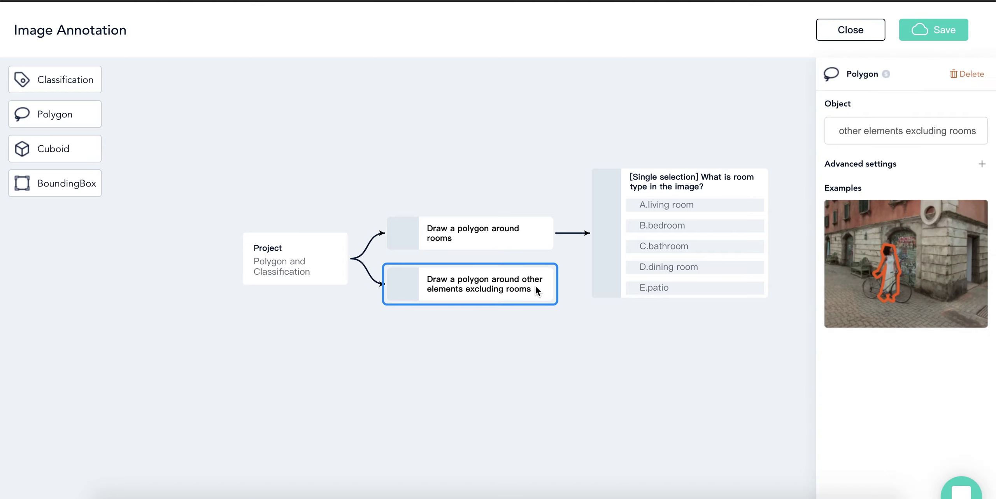
pyautogui.click(78, 80)
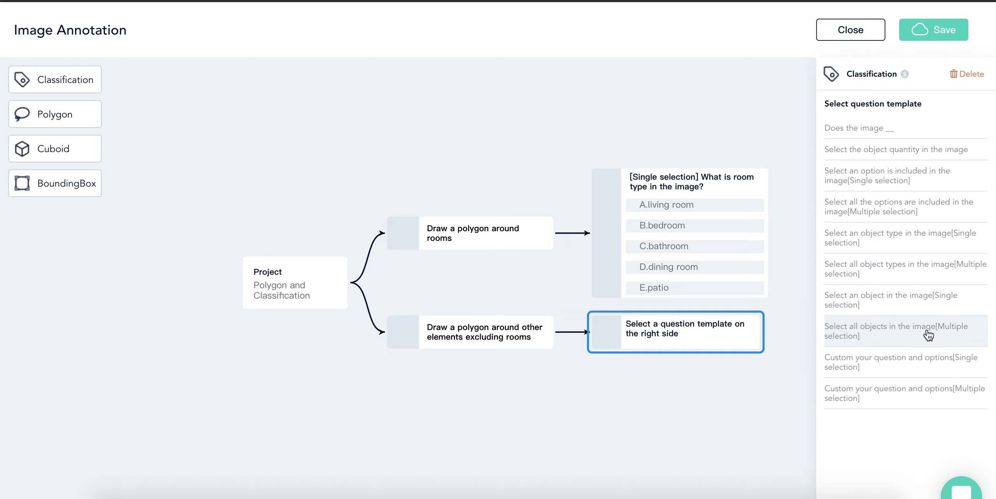
pyautogui.click(924, 354)
pyautogui.click(883, 131)
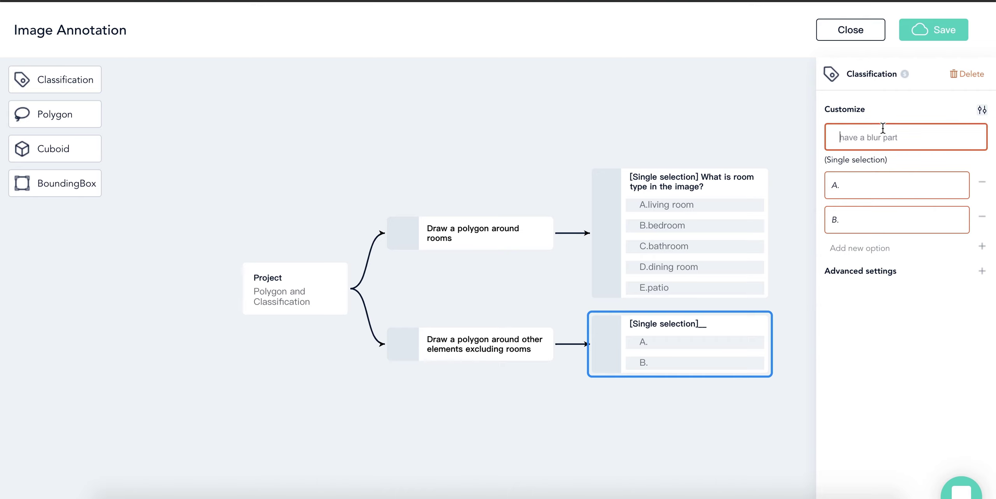
pyautogui.write('sele')
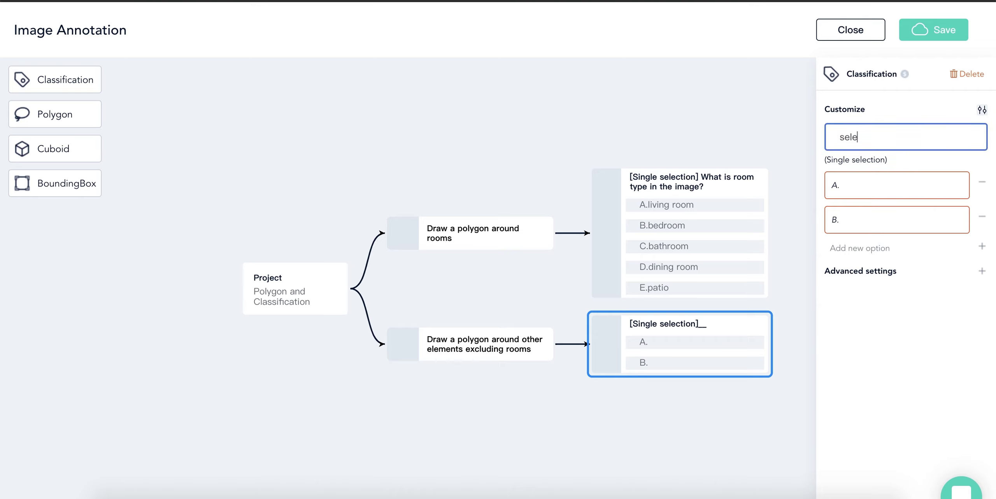
pyautogui.write('ct the type of the element')
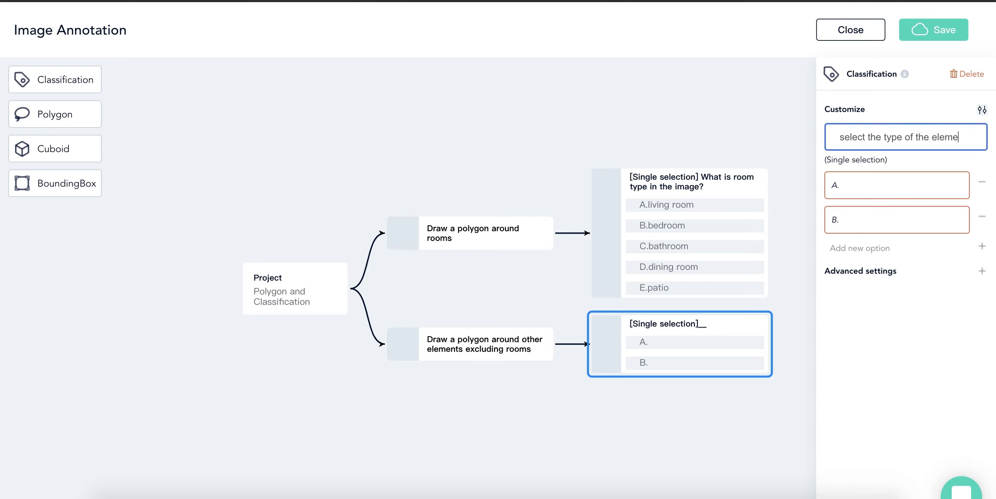
# Give the element type question the answer options "wall", "window" and "door".
pyautogui.click(892, 185)
pyautogui.write('wall')
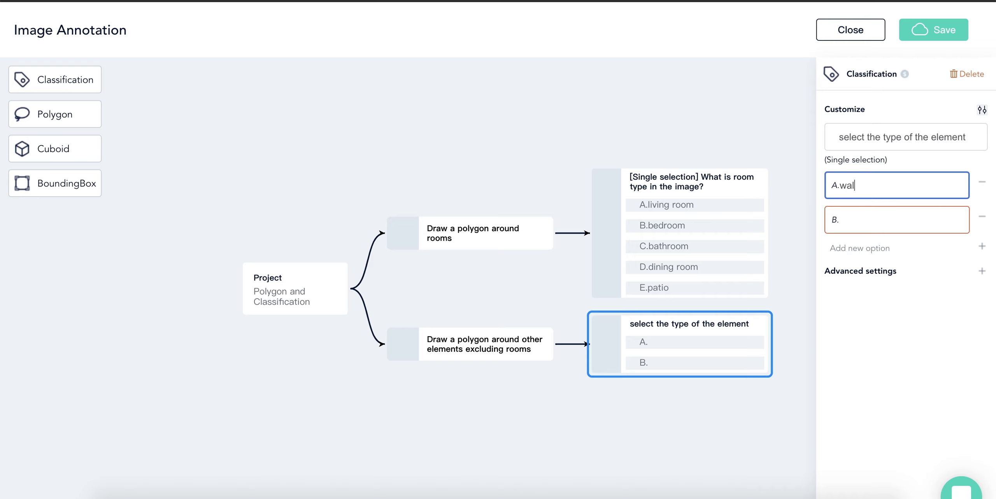
pyautogui.click(896, 219)
pyautogui.write('window')
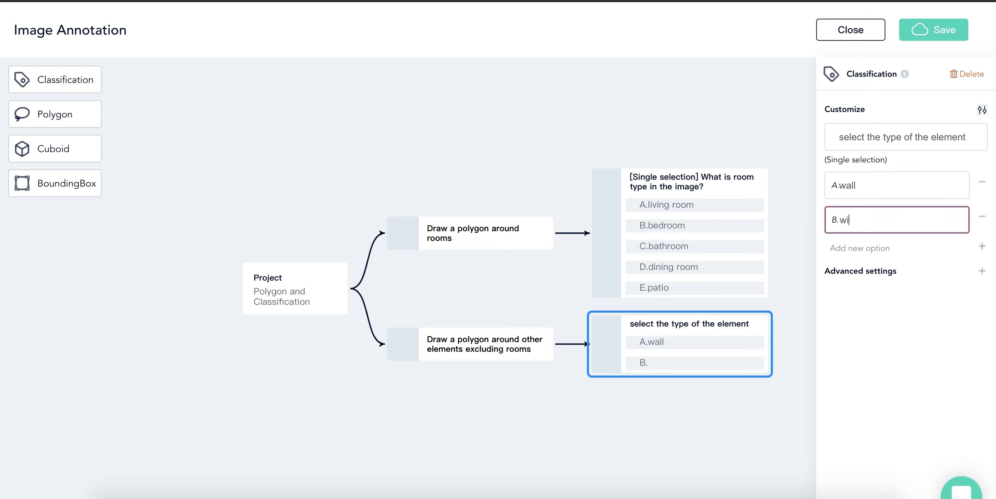
pyautogui.click(981, 247)
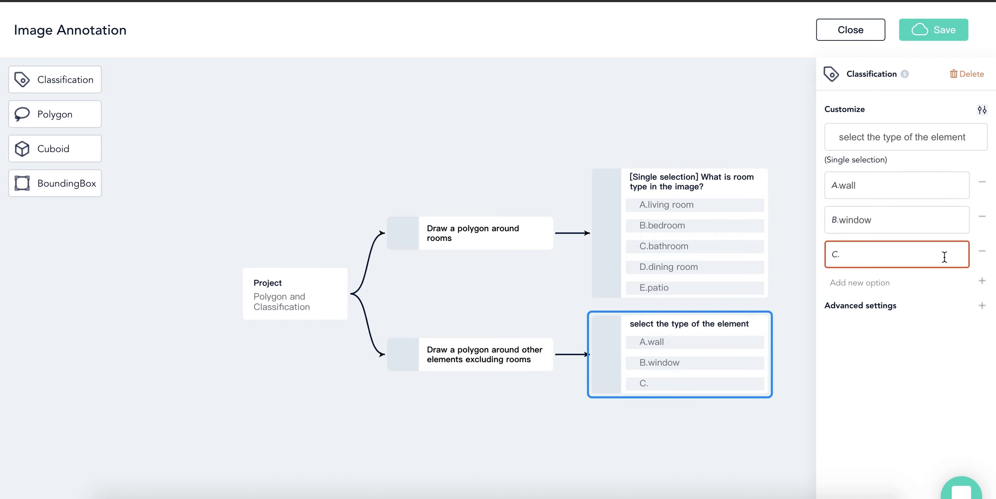
pyautogui.write('door')
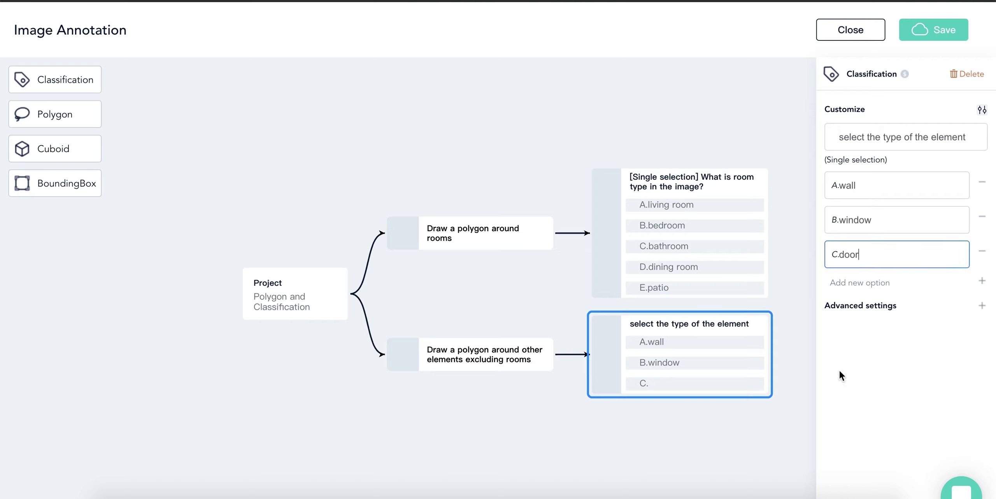
pyautogui.click(766, 450)
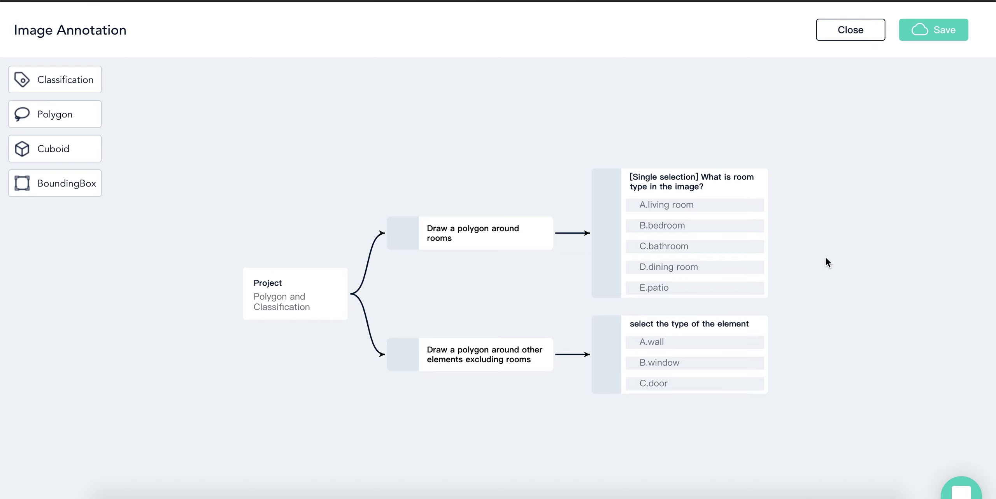
# Save the project configuration and close the annotation task editor.
pyautogui.click(942, 39)
pyautogui.click(862, 30)
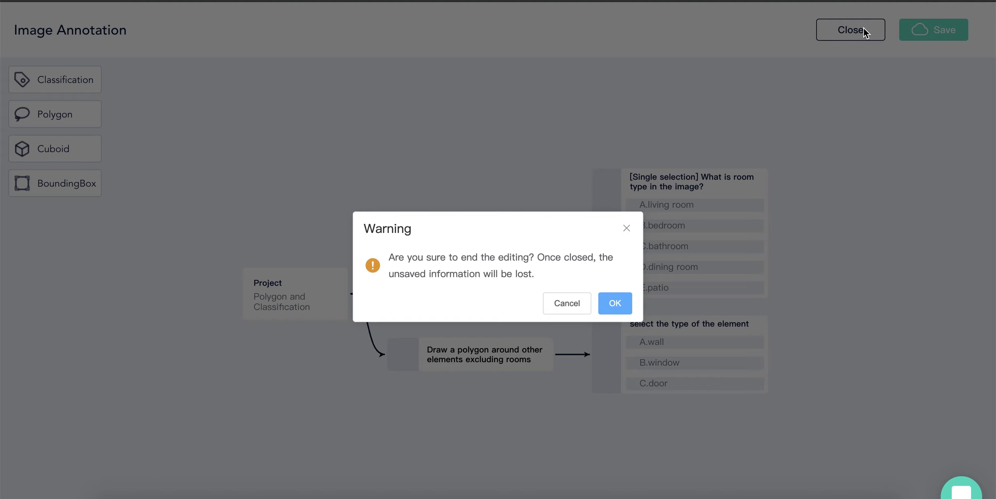